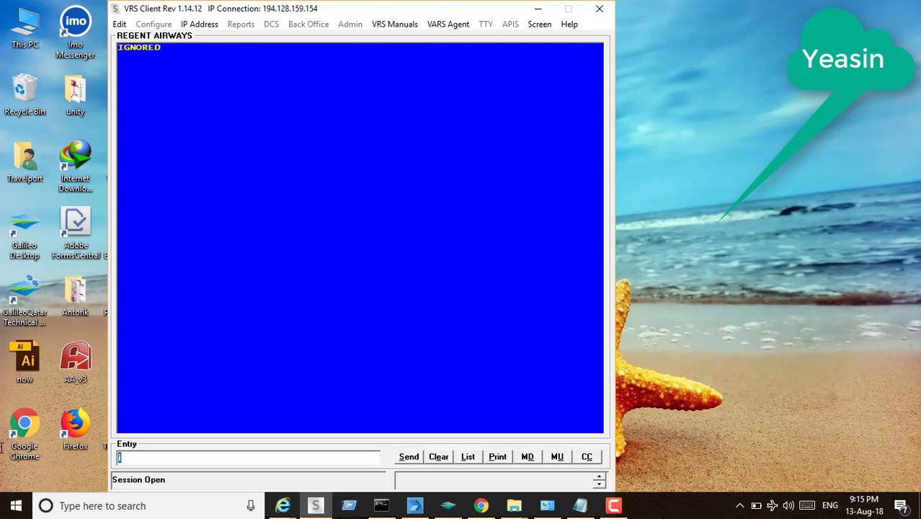
Show Dhaka–Doha availability from 12 September with the a12sepdacdoh entry
text(a)
text(12sepdacdoh)
key(Return)
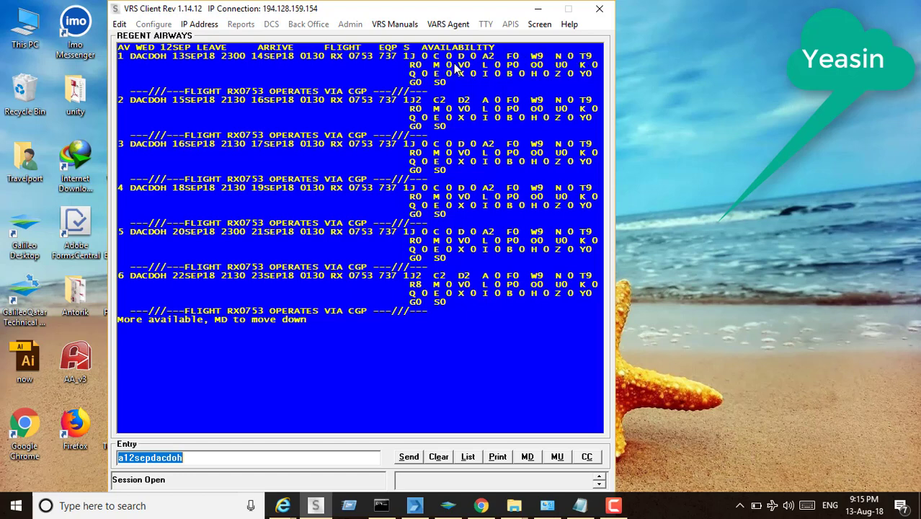
key(BackSpace)
Request the Dhaka–Doha fare quote for 12 September with f*dacdoh12sep
text(f*)
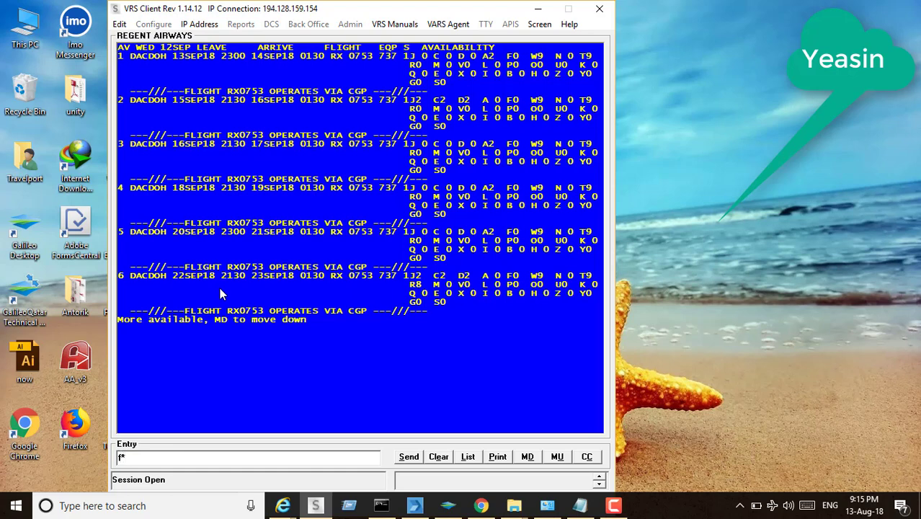
text(dacdoh12sep)
key(Return)
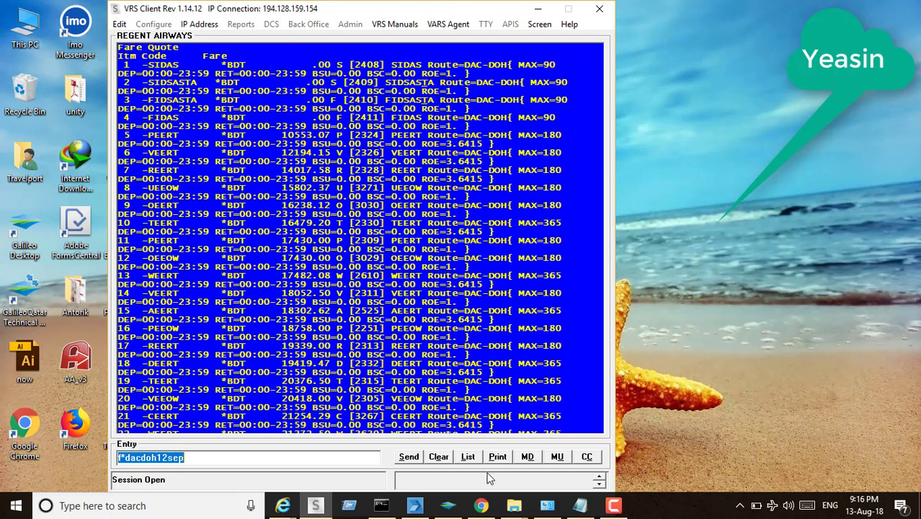
From the command history, resend the availability, fare quote, then availability entries
click(470, 458)
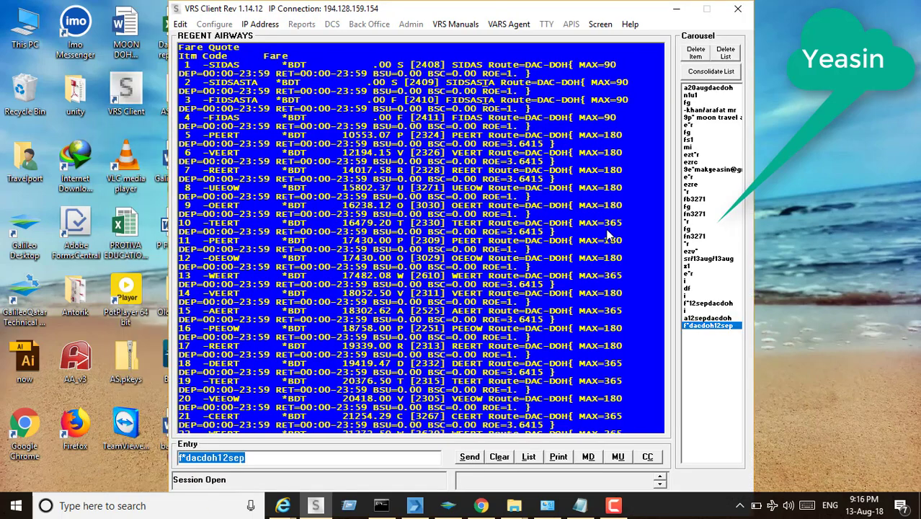
double_click(707, 318)
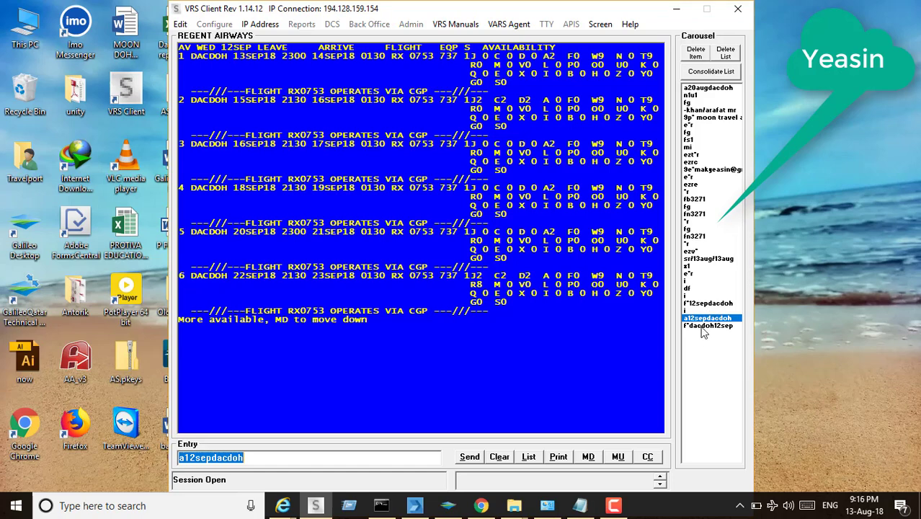
double_click(704, 325)
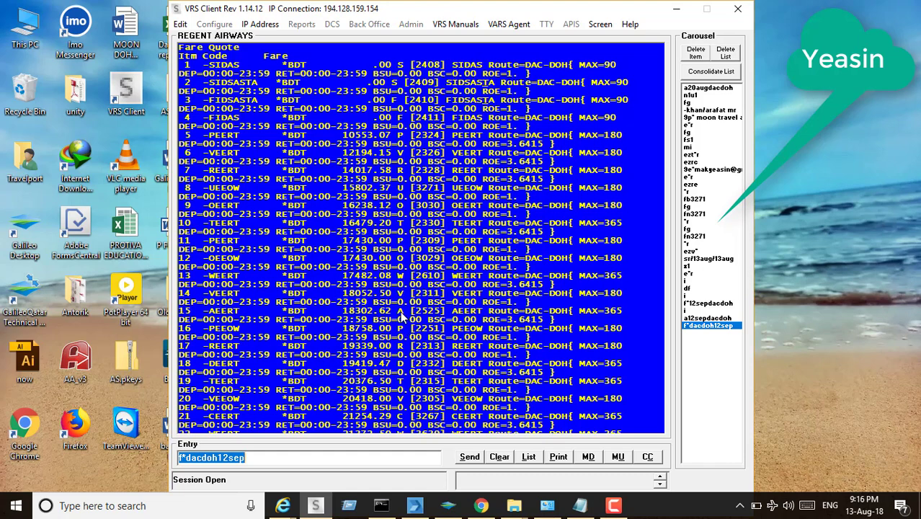
double_click(712, 318)
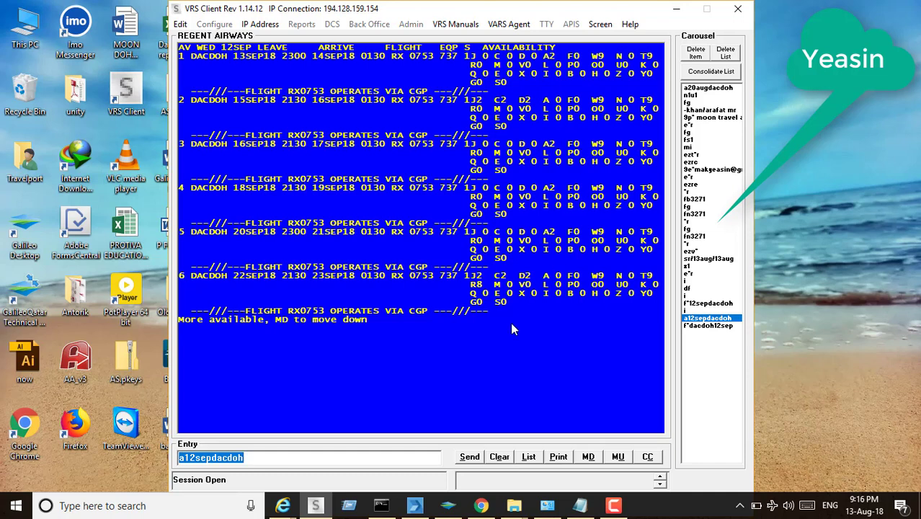
Sell one T-class seat on line 1 with n1t1
text(n1)
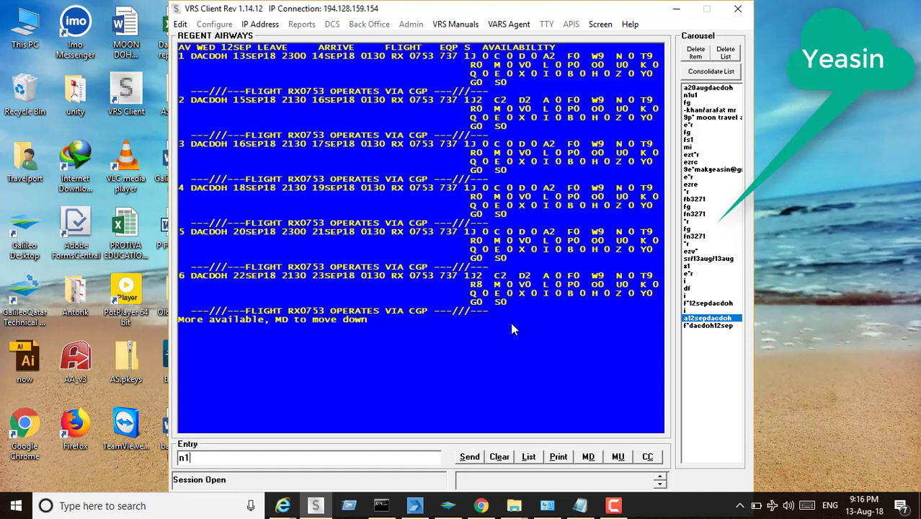
text(t)
text(1)
key(Return)
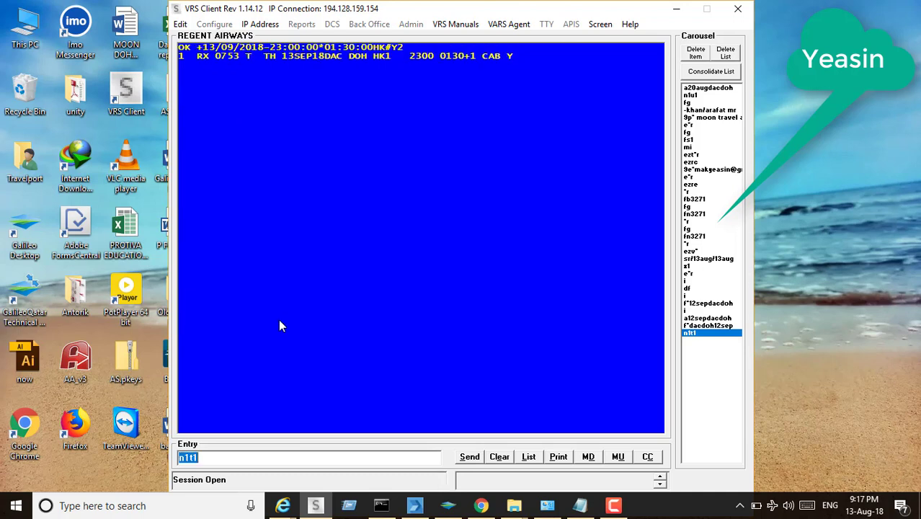
Price the booked segment with FG
text(fg)
key(BackSpace)
key(BackSpace)
text(FG)
key(Return)
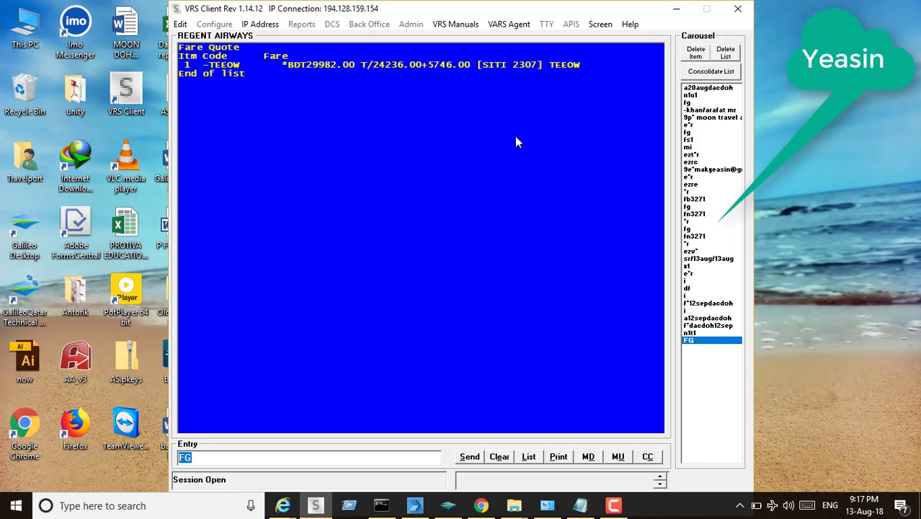
Show the rules for fare 2307, then redisplay the booking with *R
text(FN2307)
key(Return)
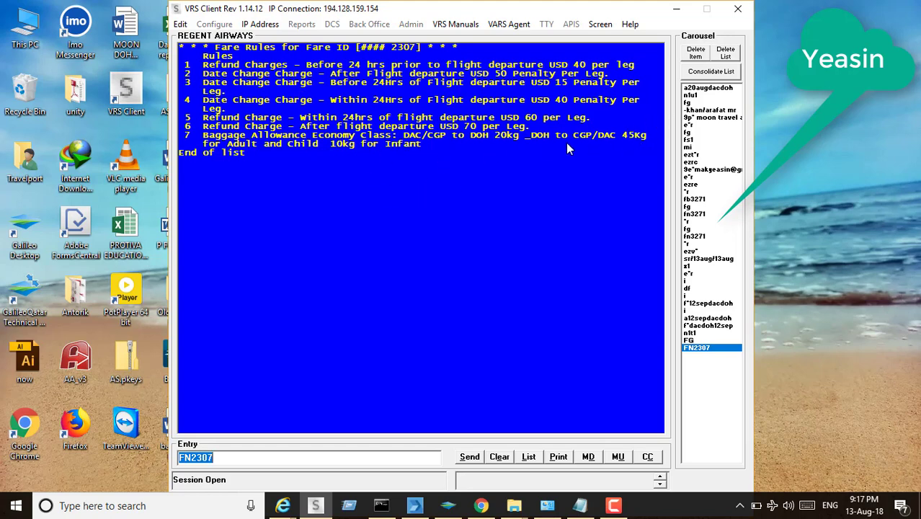
text(*R)
key(Return)
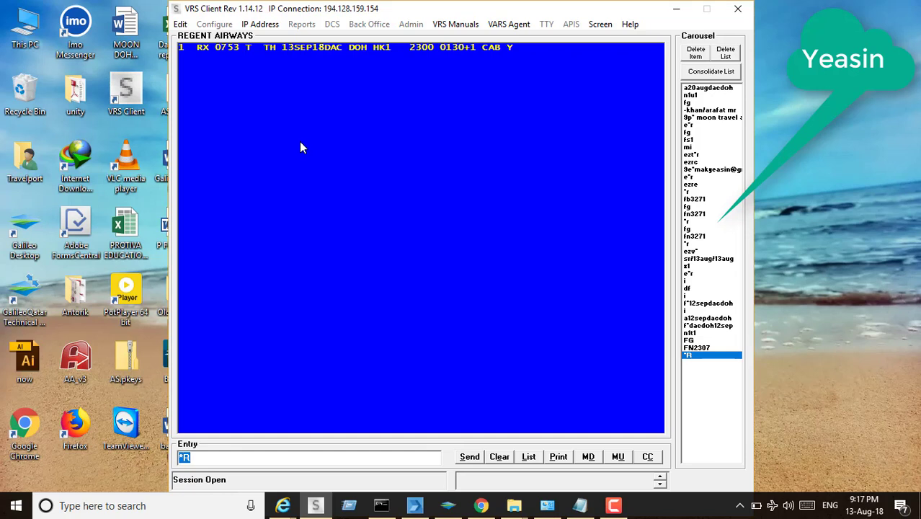
Store the passenger's name on the booking with a dash-prefixed name entry
key(BackSpace)
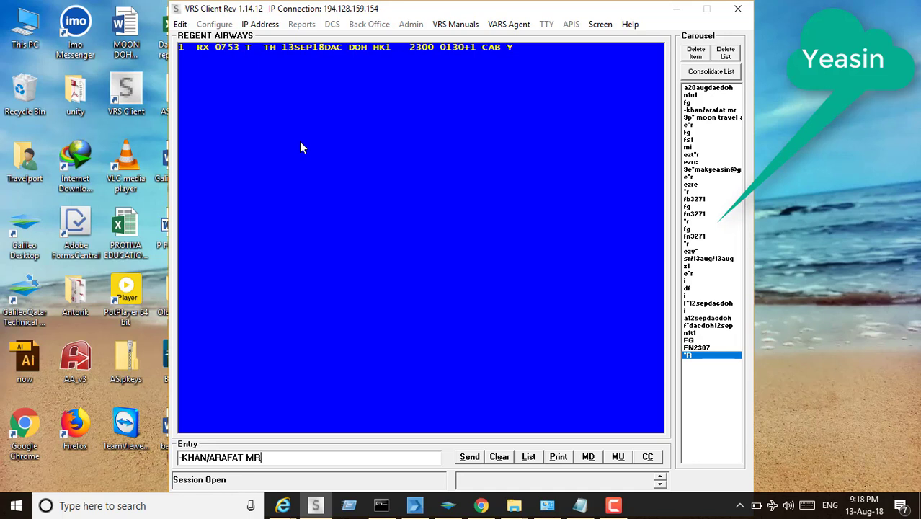
key(Return)
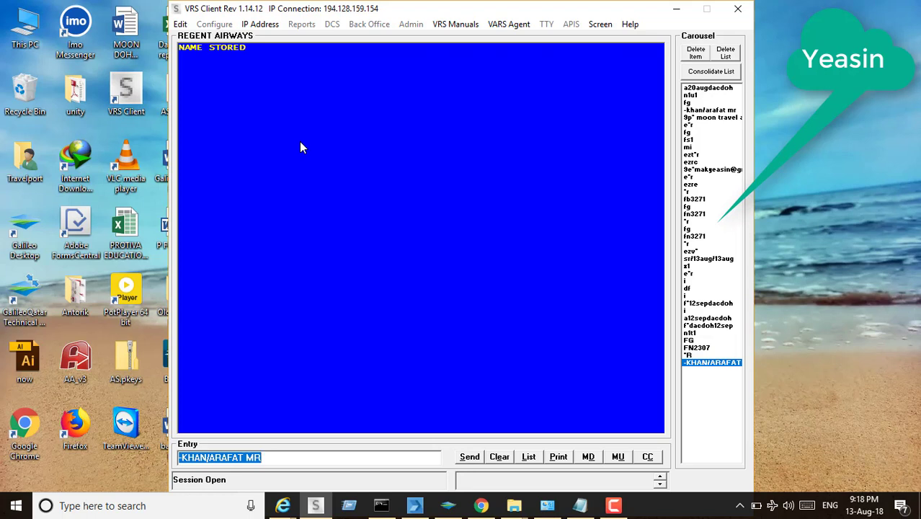
text(9P)
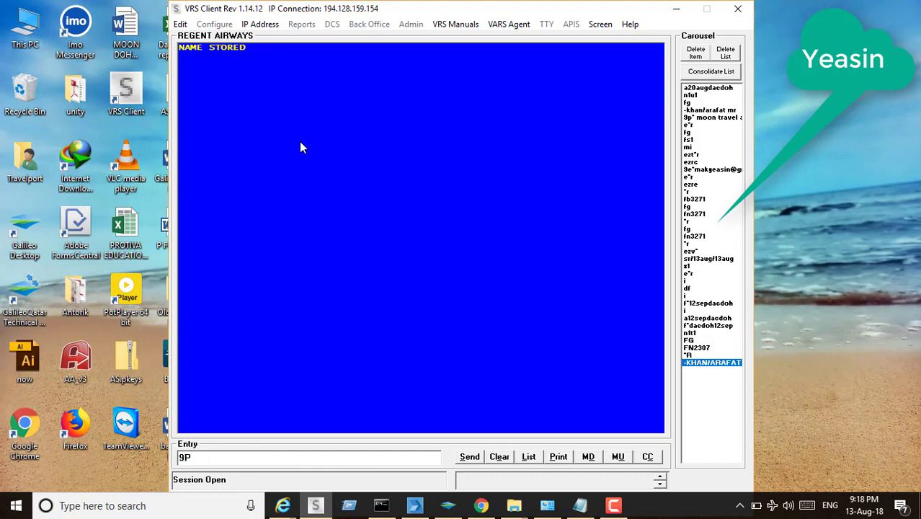
text(* MOON TRA)
Add the travel agency's name and contact phone number to the booking via 9P*
key(Return)
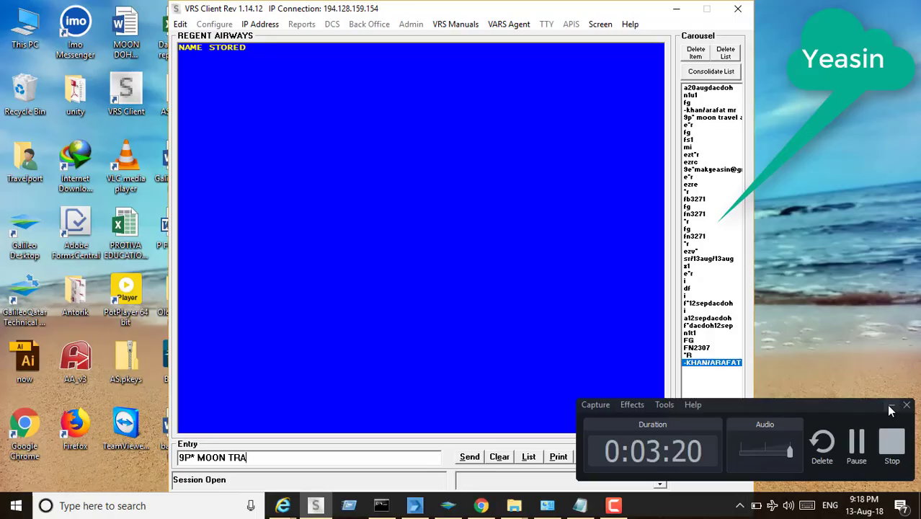
click(892, 408)
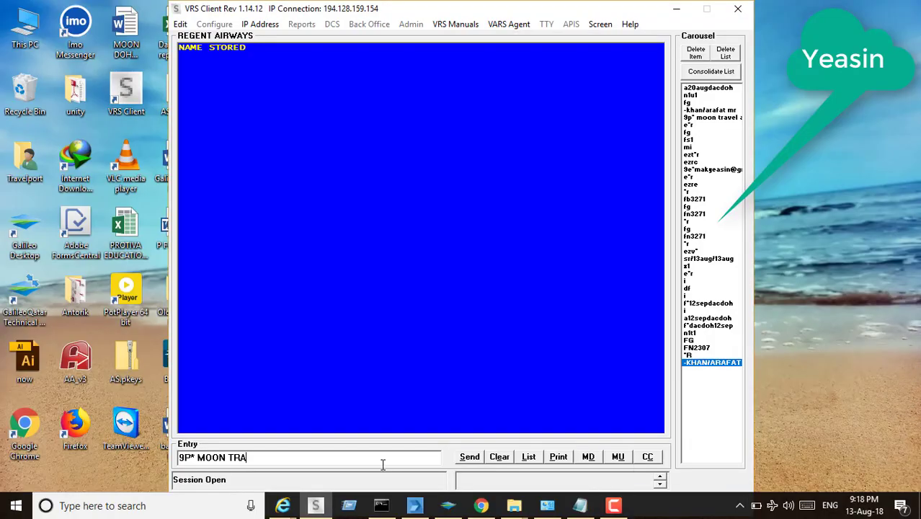
text(VEL AND TOURI)
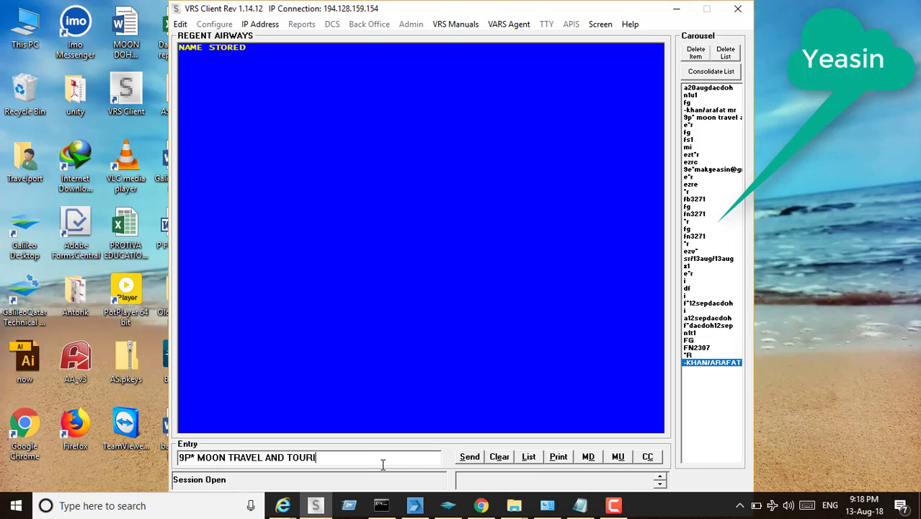
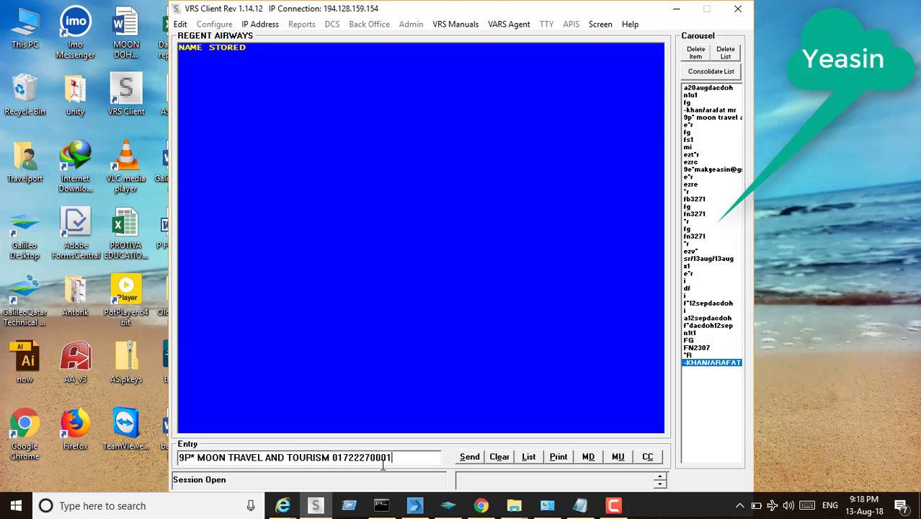
text(YEASIR)
key(Return)
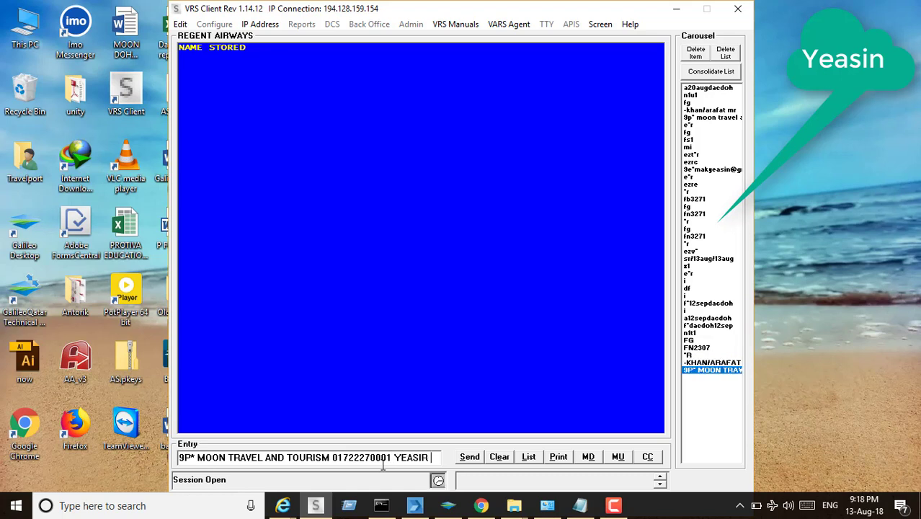
text(E)
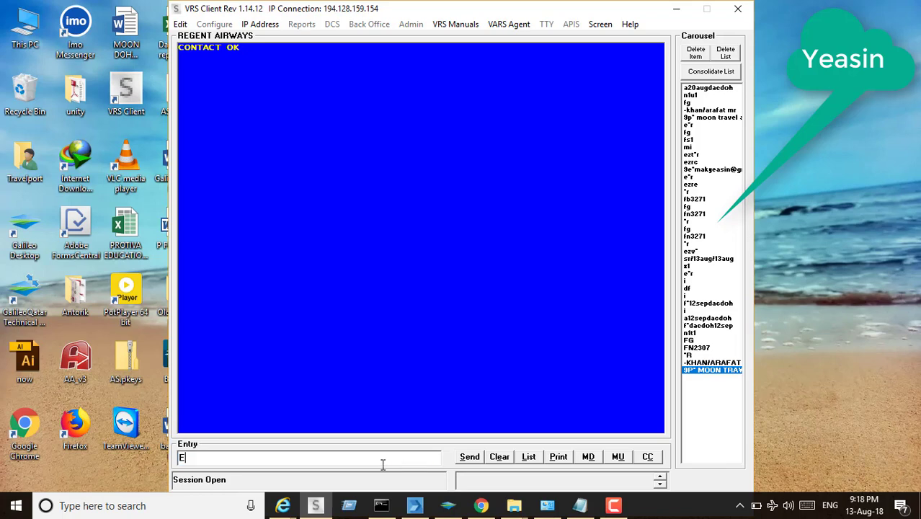
text(*R)
End the booking with E*R, re-quote the TEEOW fare with FG, and store it with FS1
key(Return)
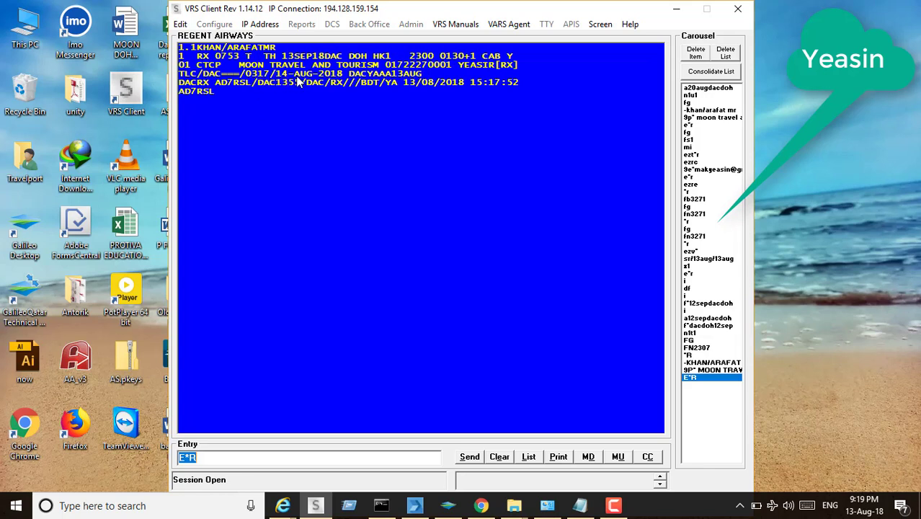
text(FG)
key(Return)
text(FS1)
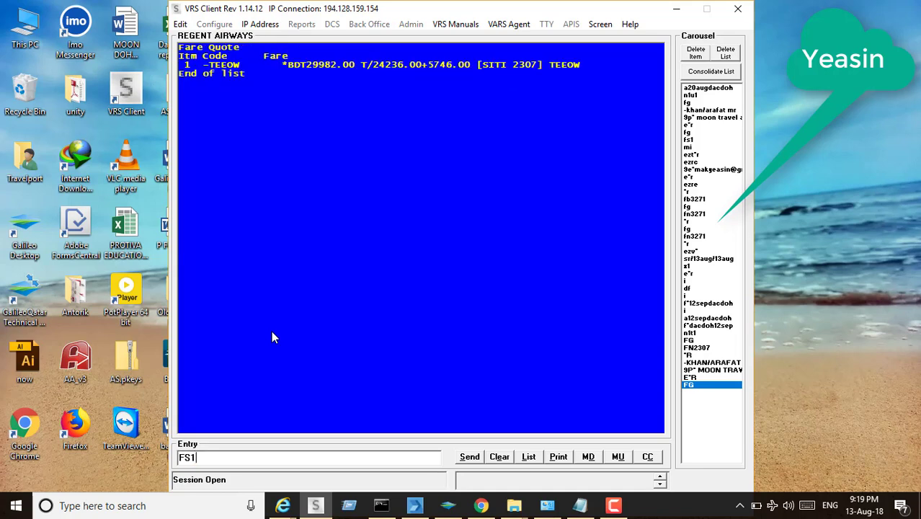
key(Return)
Pay with MI, issue the e-ticket with EZT*R, and open the receipt with EZRC
text(MI)
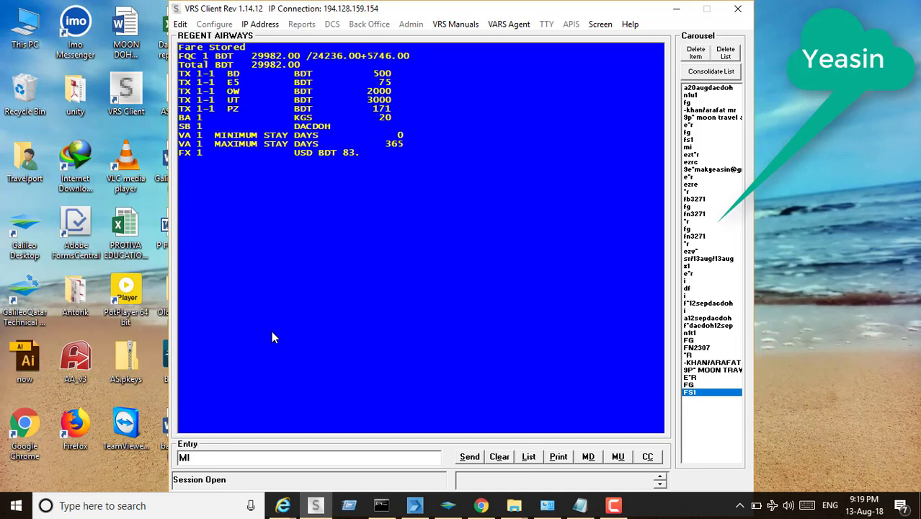
key(Return)
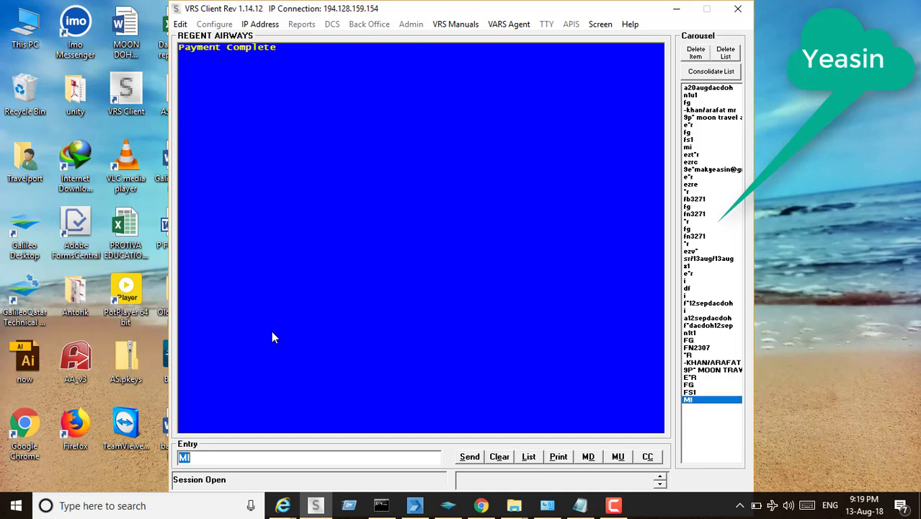
text(EZT*R)
key(Return)
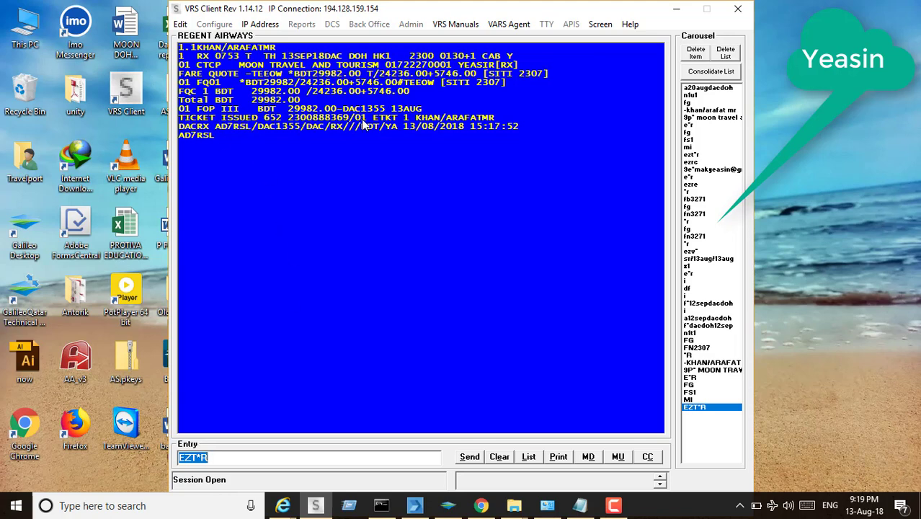
text(EZRC)
key(Return)
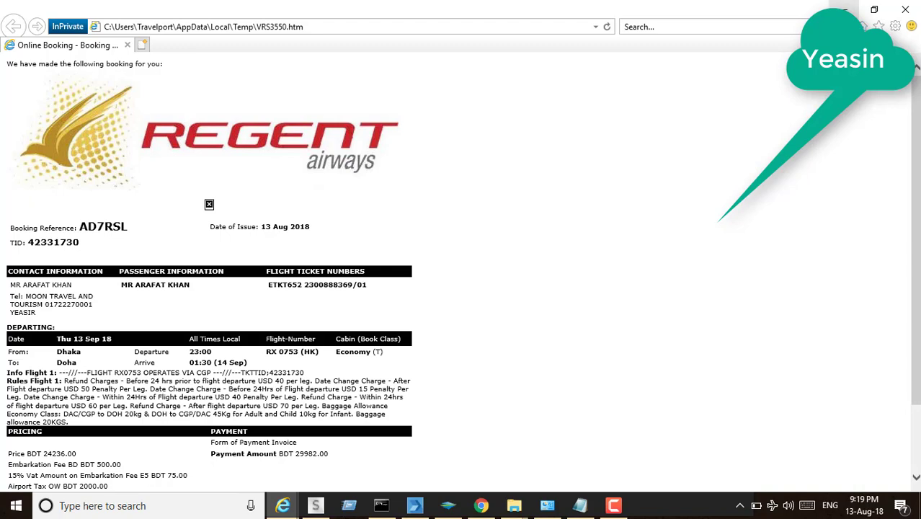
Minimize the receipt browser and start a 9E* entry with the passenger's e-mail address
click(844, 10)
drag(217, 457, 43, 453)
text(9E*)
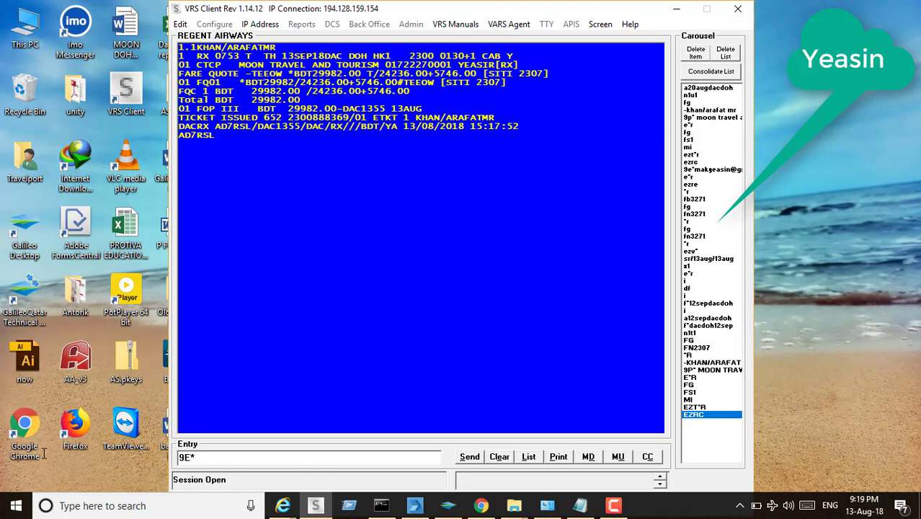
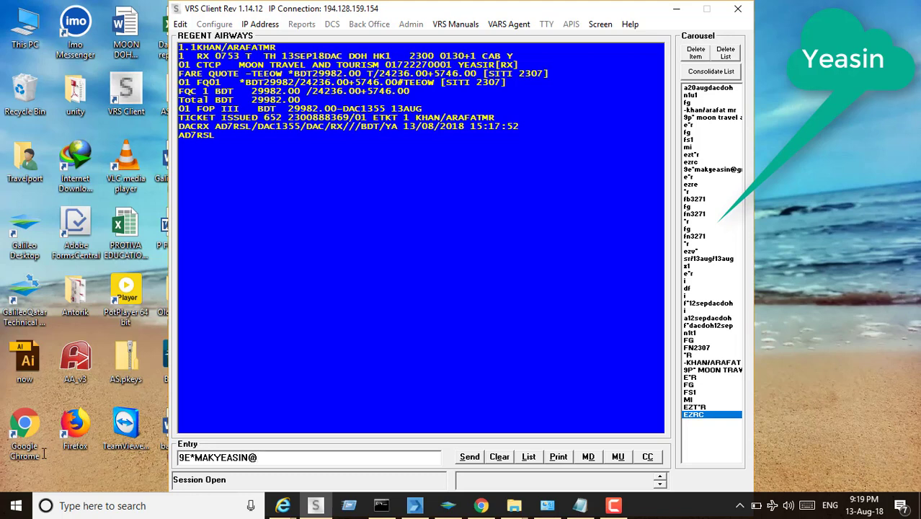
Save the passenger's e-mail contact to the booking and redisplay it with E*R
key(Return)
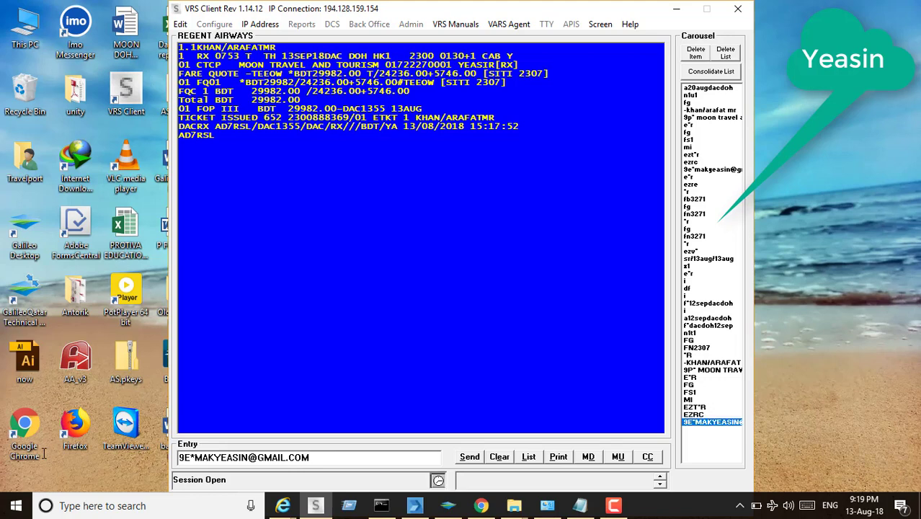
key(BackSpace)
text(E*R)
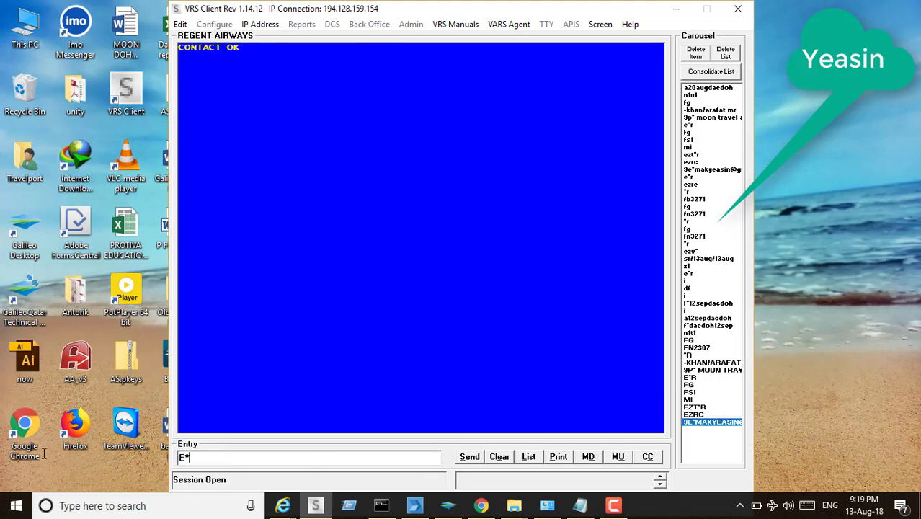
key(Return)
E-mail the e-receipt with EZRE, then redisplay the booking with *R
text(EZRE)
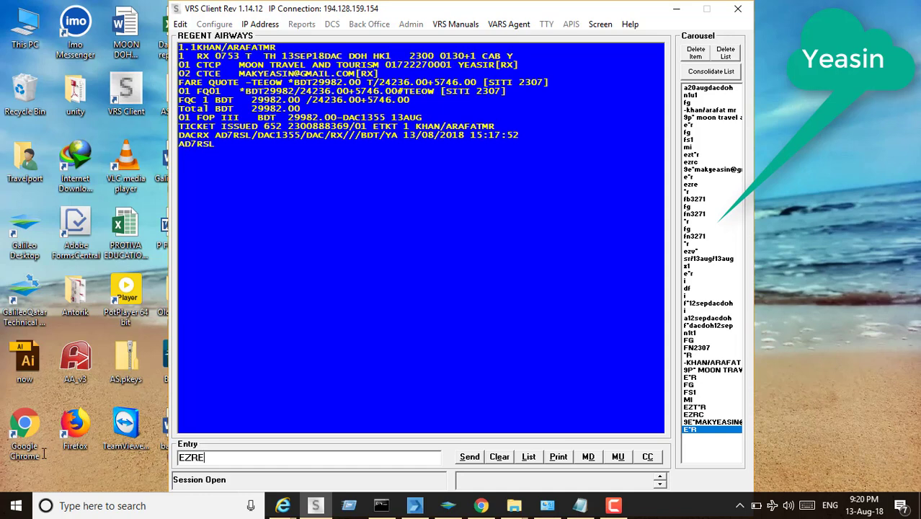
key(Return)
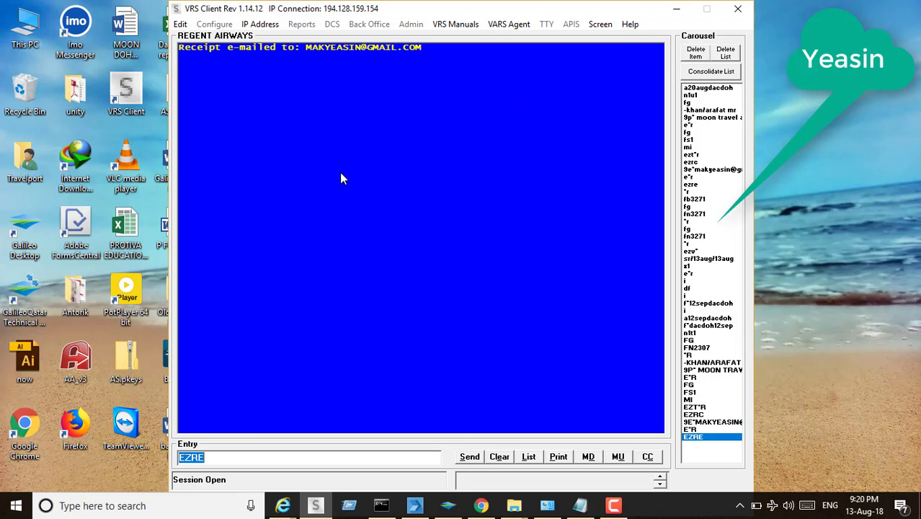
text(*R)
key(Return)
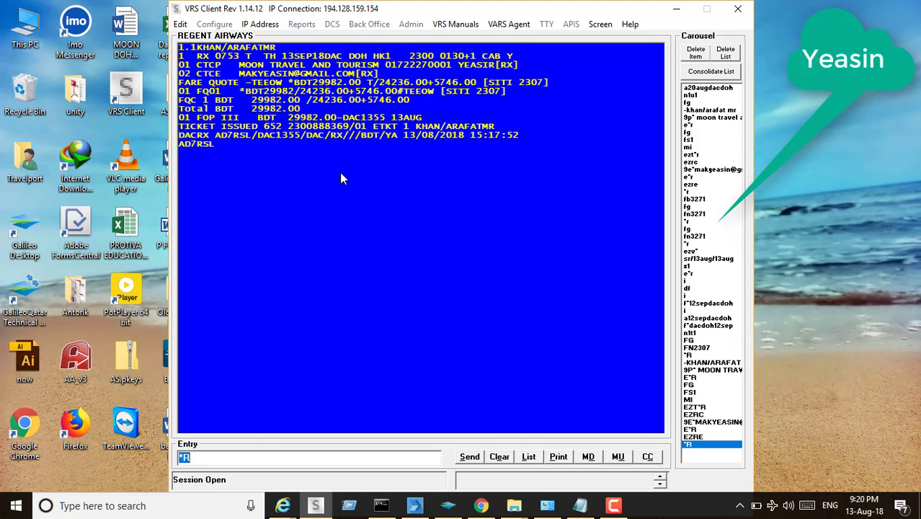
Void the e-ticket with EZV* and run the 13 August sales report (SR/13AUG/13AUG)
text(EZV*)
key(Return)
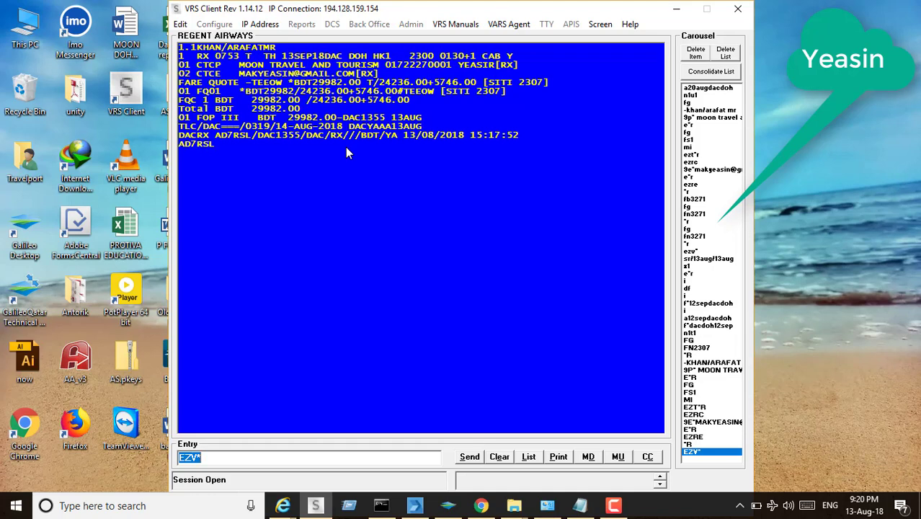
text(SR/13AUG/13AUG)
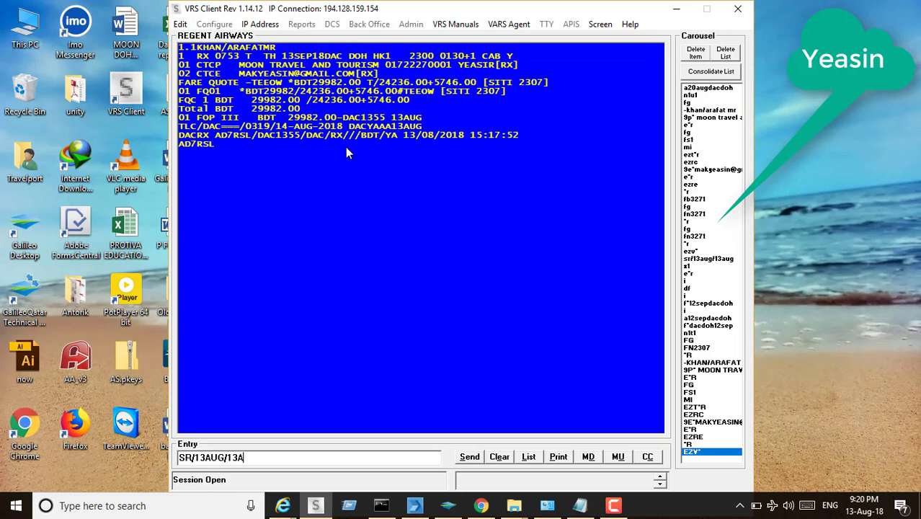
key(Return)
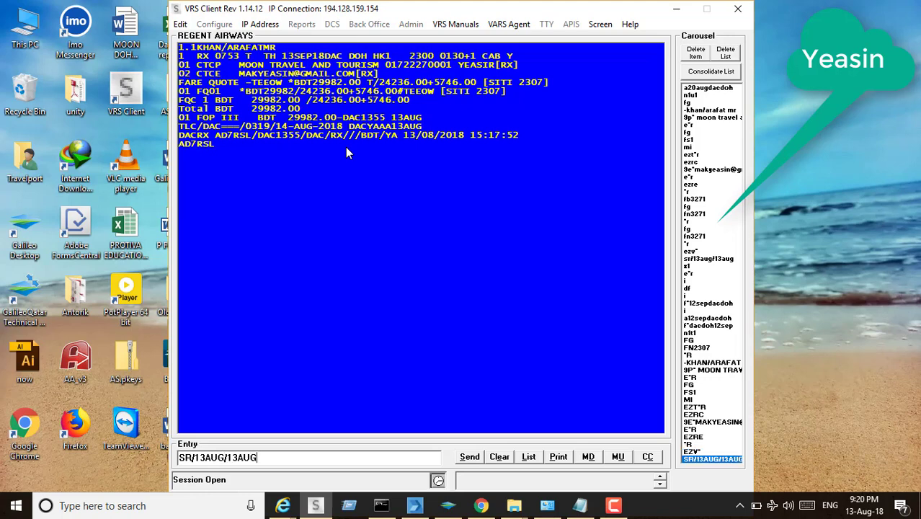
scroll(761, 473, down, 5)
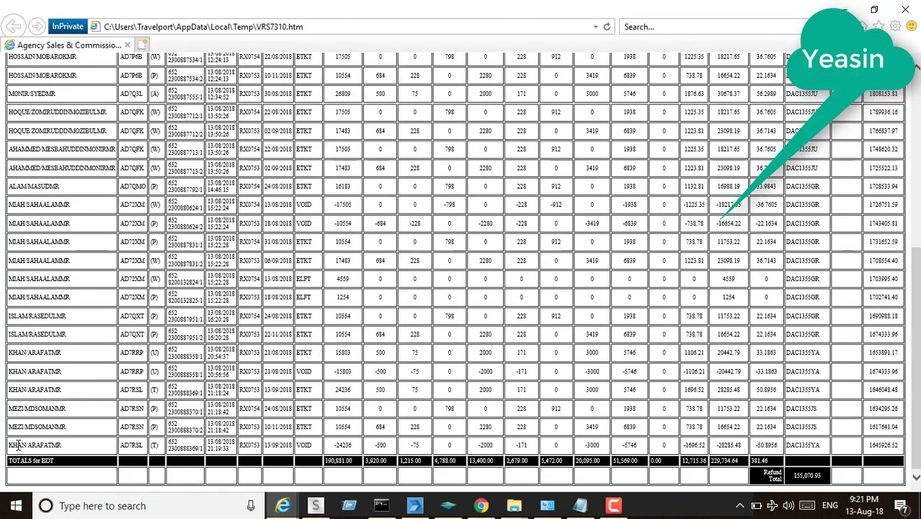
Highlight the booking reference on the ticketed and void rows, plus the ticketed fare and taxes
double_click(32, 446)
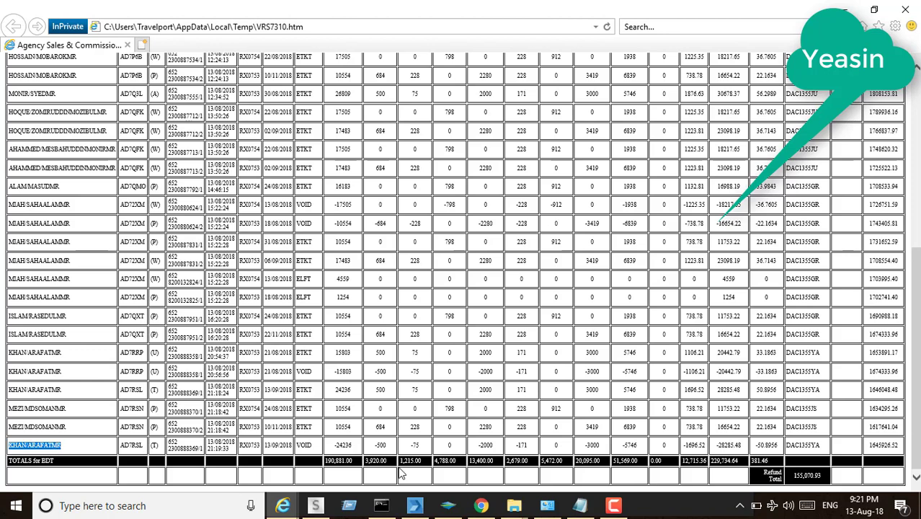
click(315, 506)
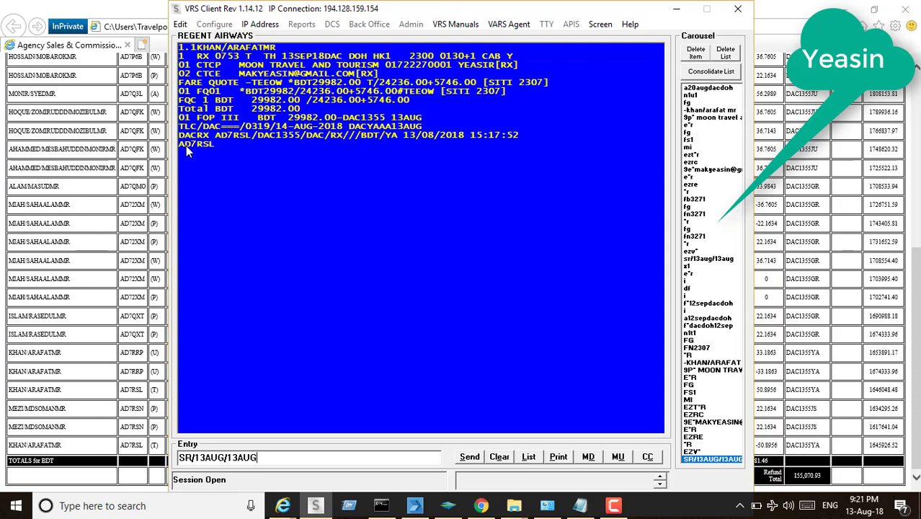
click(128, 390)
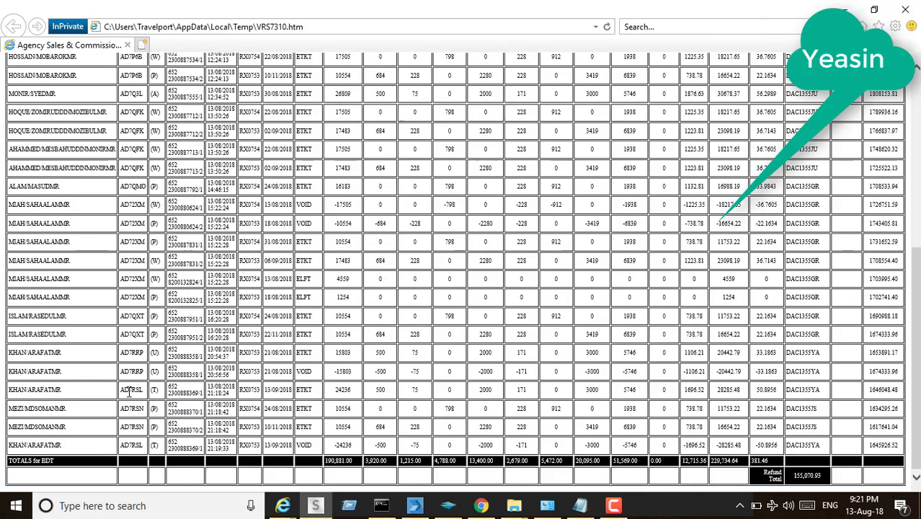
double_click(128, 391)
drag(130, 455, 141, 451)
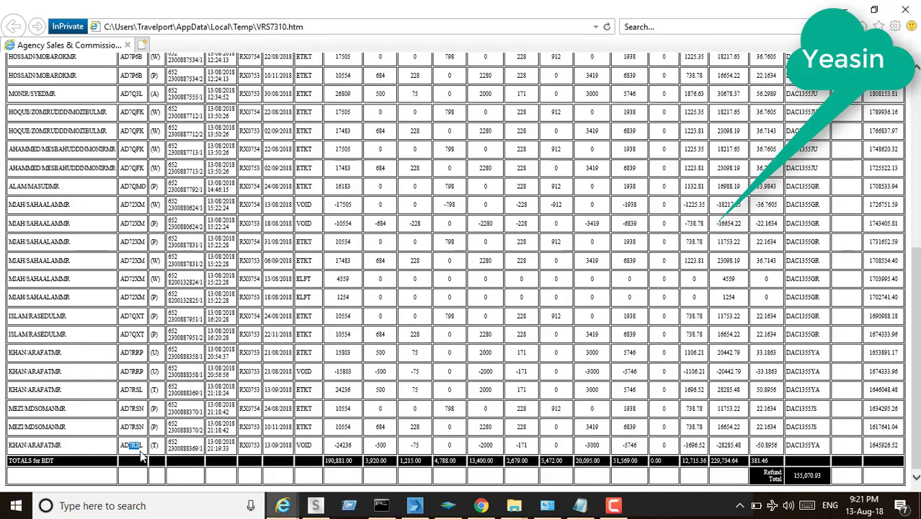
drag(131, 390, 488, 387)
Check the commission, the VOID status and -24236 net fare on the last row, then close the report
drag(684, 390, 902, 393)
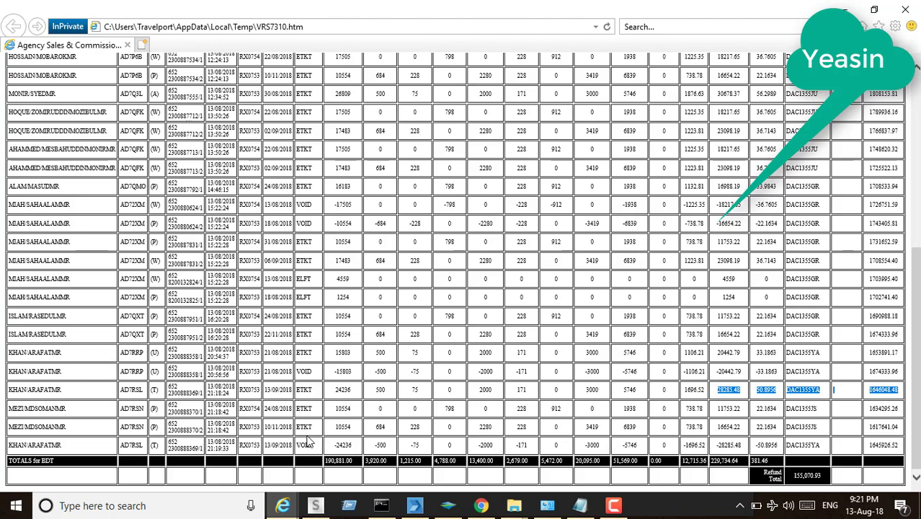
drag(296, 445, 549, 443)
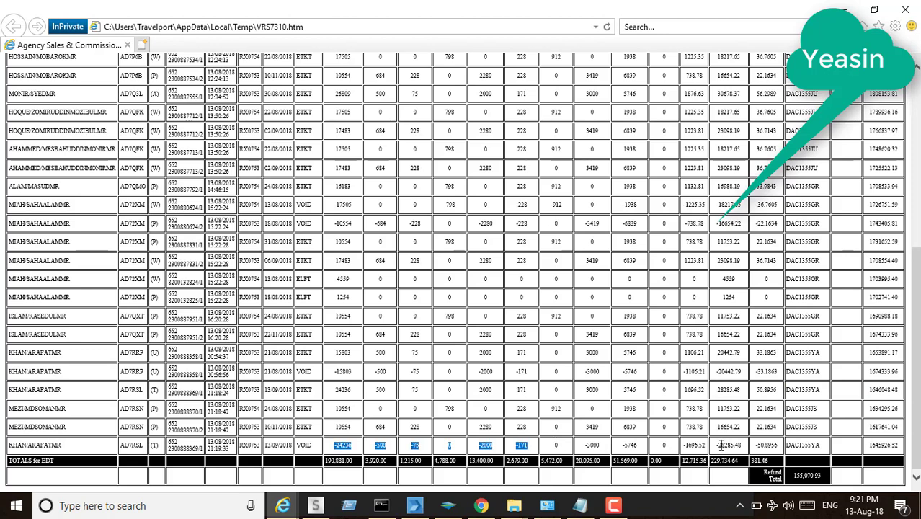
drag(719, 445, 807, 440)
click(808, 442)
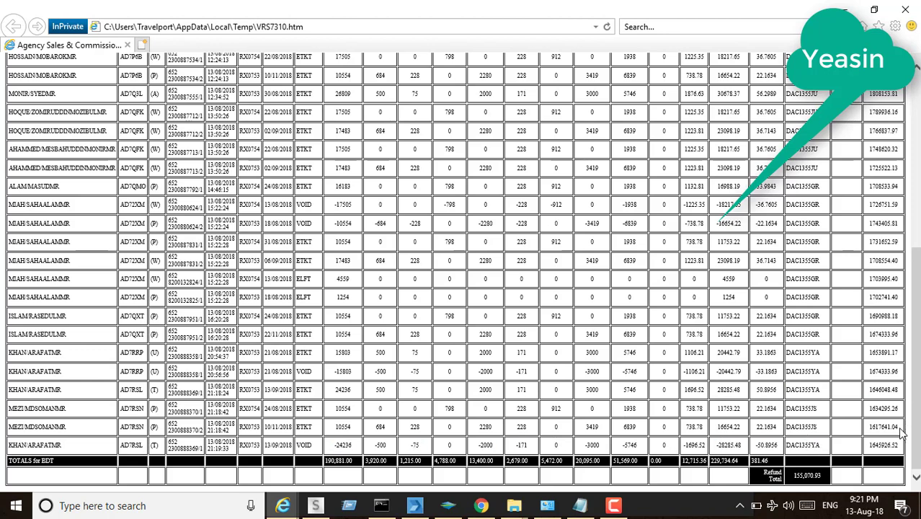
click(910, 15)
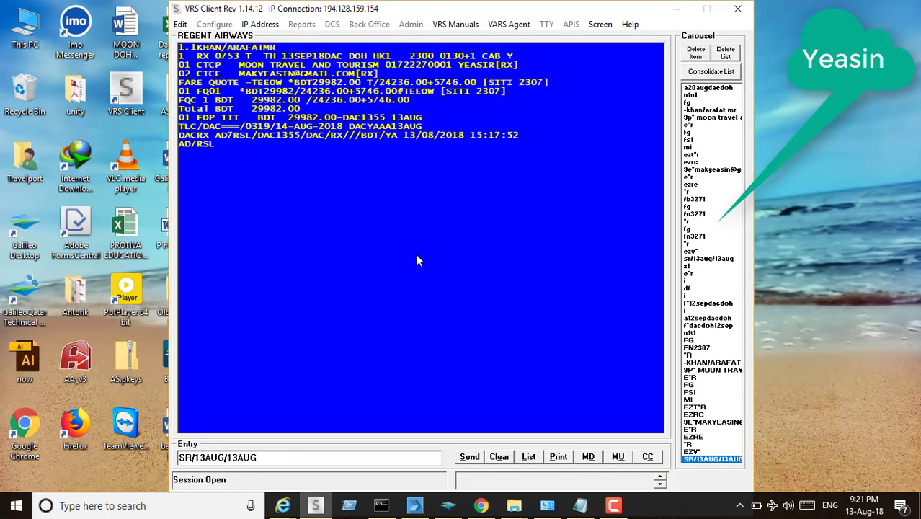